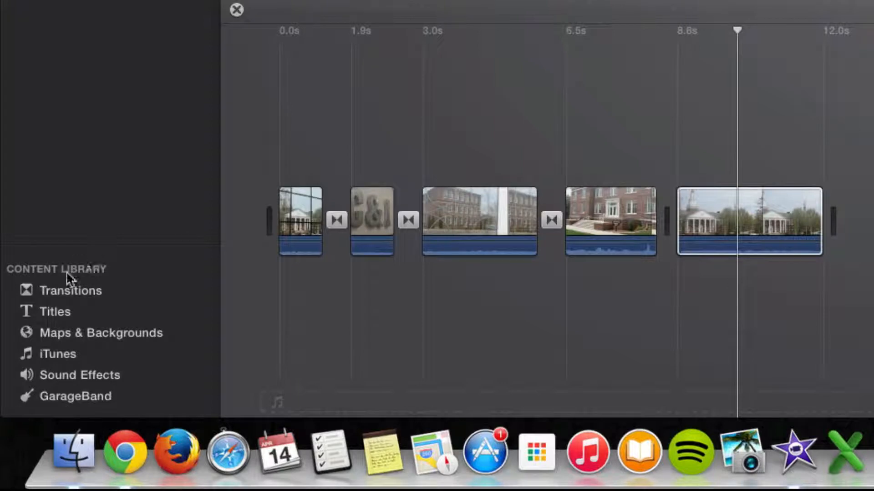
Insert a Standard title from the Titles library at the beginning of the movie, before the first clip
left_click(58, 310)
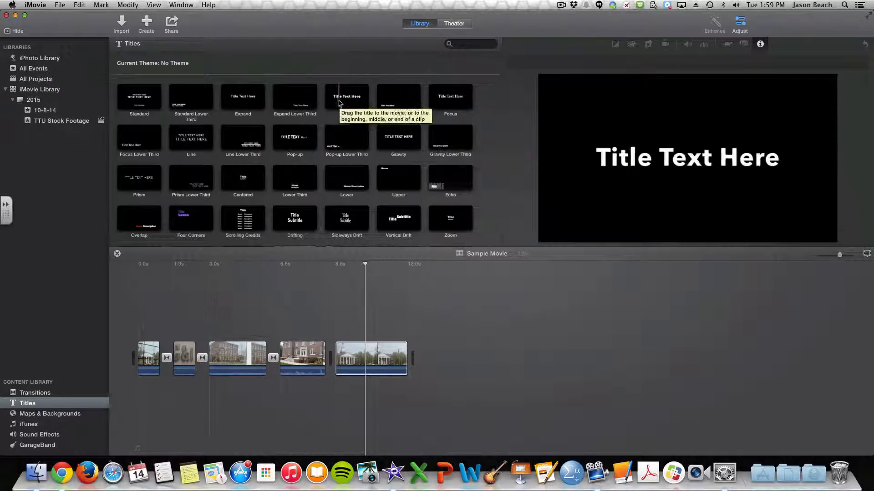
left_click(137, 99)
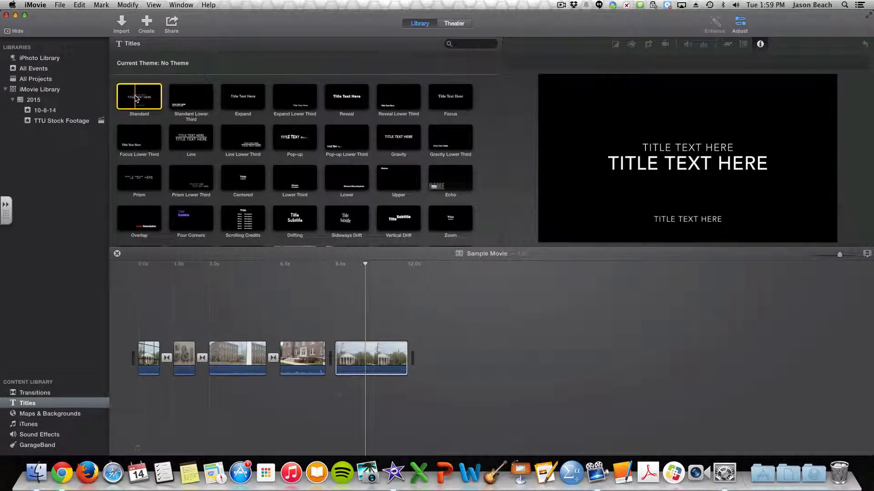
left_click_drag(139, 97, 150, 319)
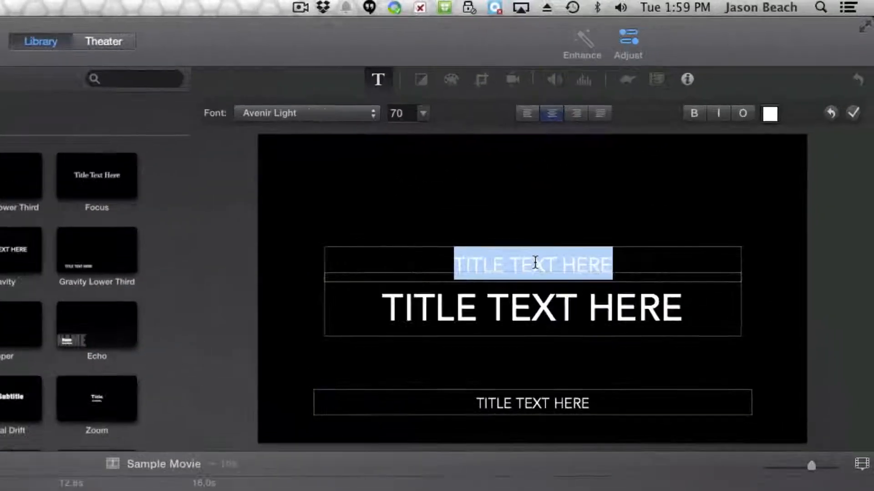
Change the opening title's first line to HELLO and its second line to SAMPLE TEXT HERE
left_click(688, 144)
left_click_drag(737, 144, 645, 144)
type("HELLO")
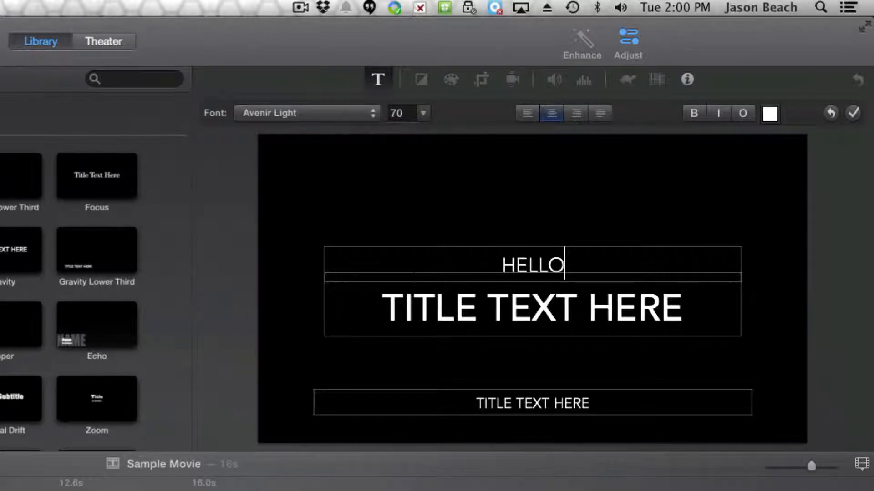
left_click(440, 314)
double_click(440, 314)
type("SAMPLE")
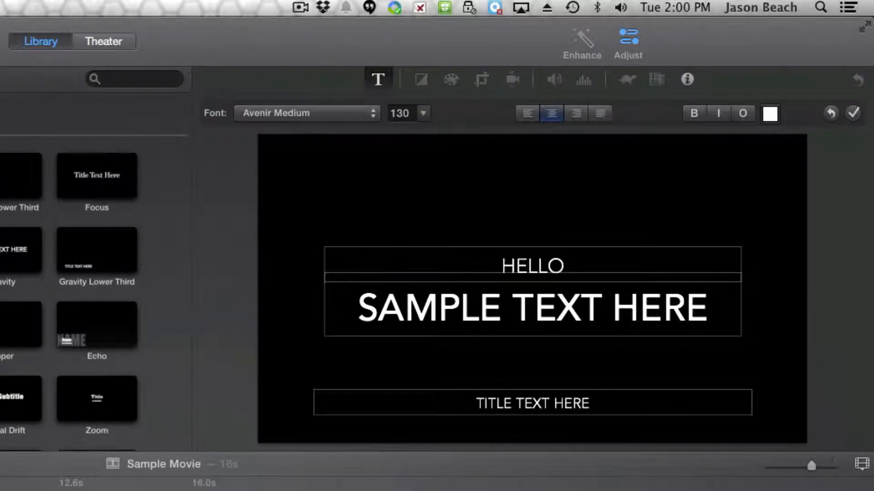
Color the word SAMPLE in the opening title turquoise green from the Spectrum image and apply the title edits
mouse_move(503, 310)
left_mouse_down()
mouse_move(360, 310)
mouse_move(512, 310)
left_mouse_up()
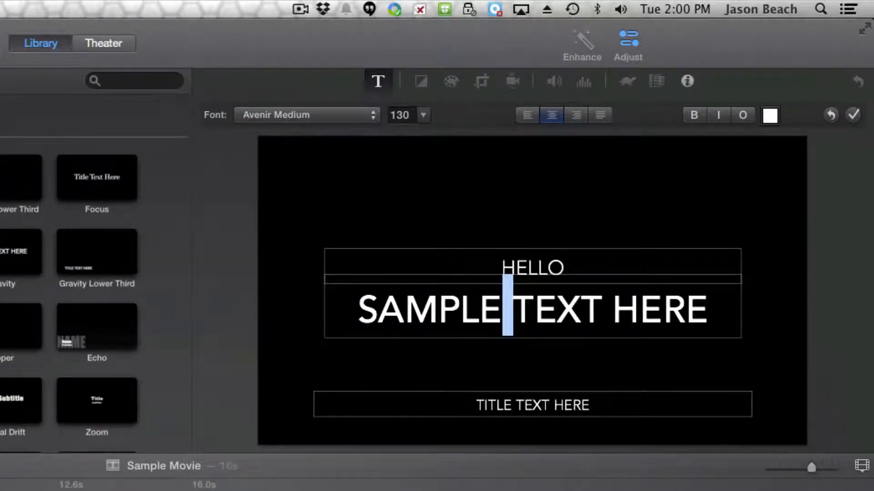
left_click_drag(358, 309, 503, 309)
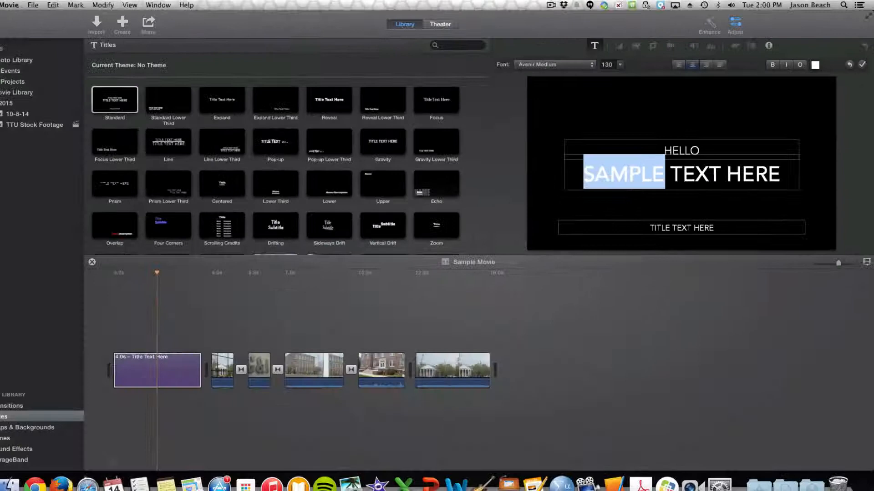
key("super+shift+c")
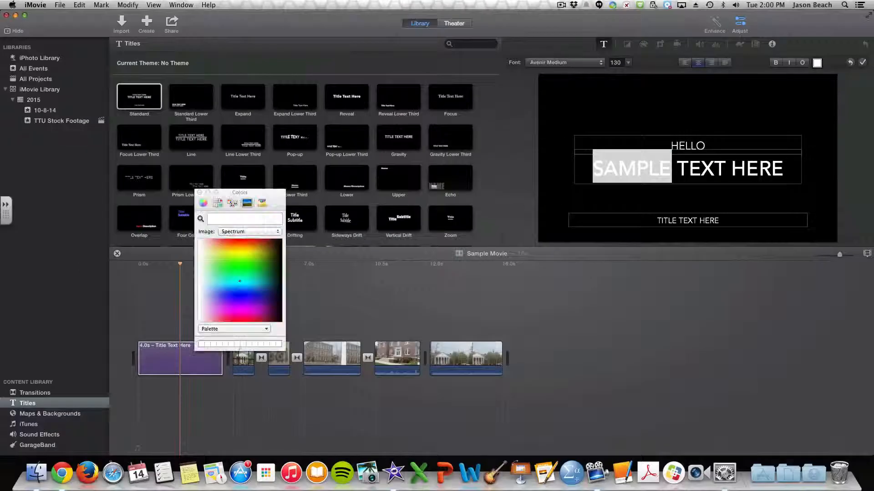
mouse_move(239, 281)
left_mouse_down()
mouse_move(233, 257)
mouse_move(233, 288)
mouse_move(232, 277)
left_mouse_up()
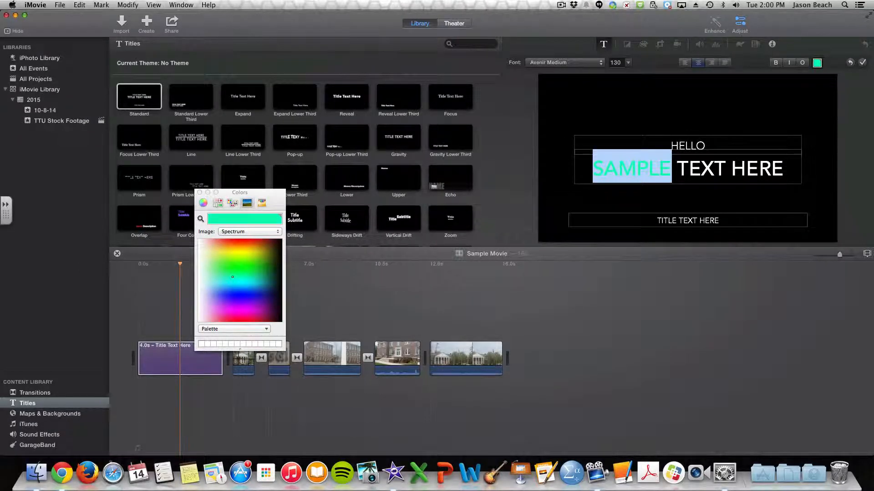
left_click(199, 192)
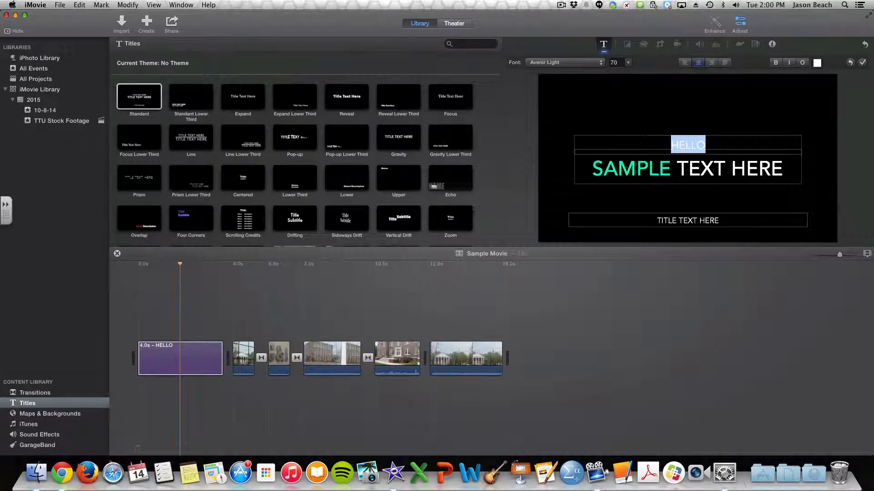
left_click(862, 63)
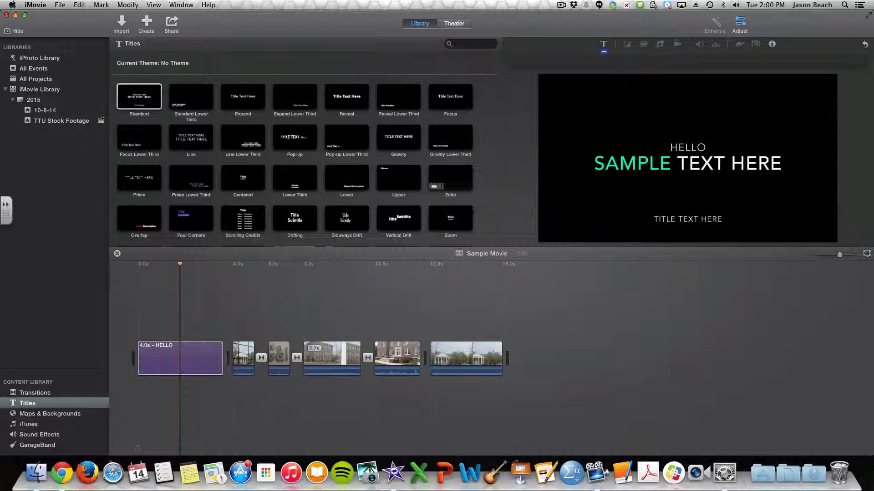
Overlay a Line Lower Third title on the third video clip, the brick building behind the gate
left_click(252, 137)
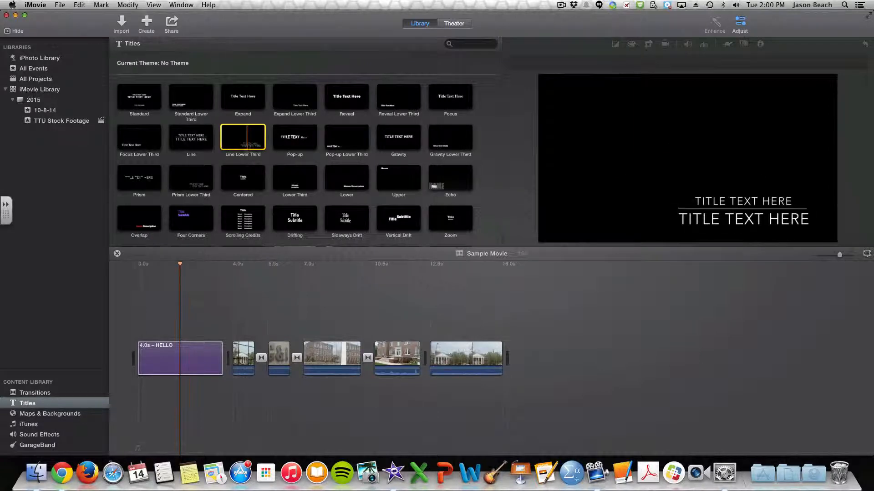
left_click_drag(230, 138, 332, 336)
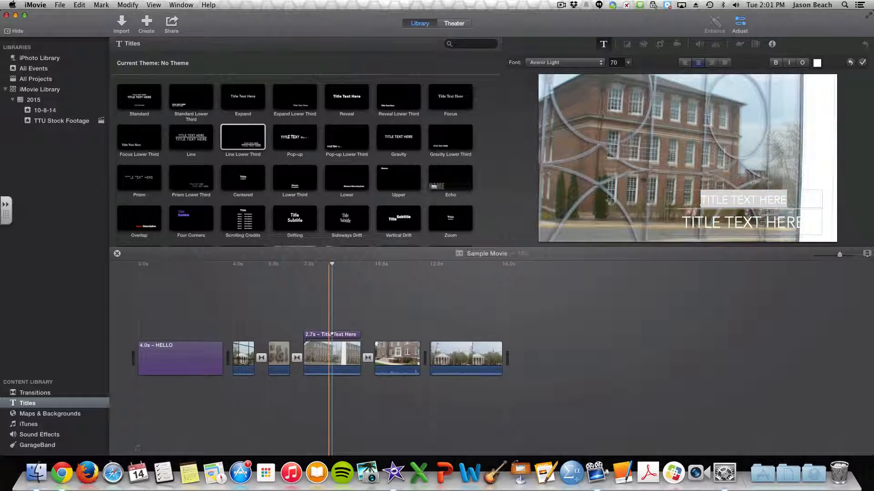
left_click(332, 334)
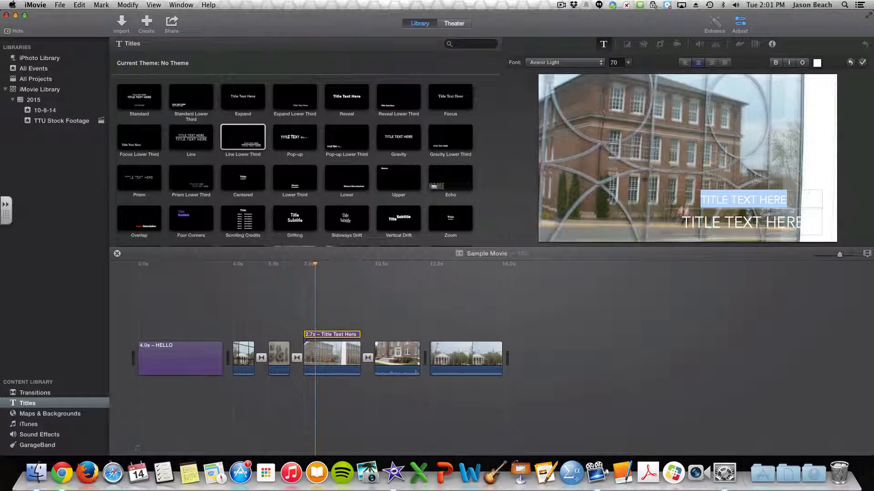
Change the Line Lower Third title's lines to HELLO and SAMPLE TEXT HERE and apply the edits
key("BackSpace")
type("HELLO")
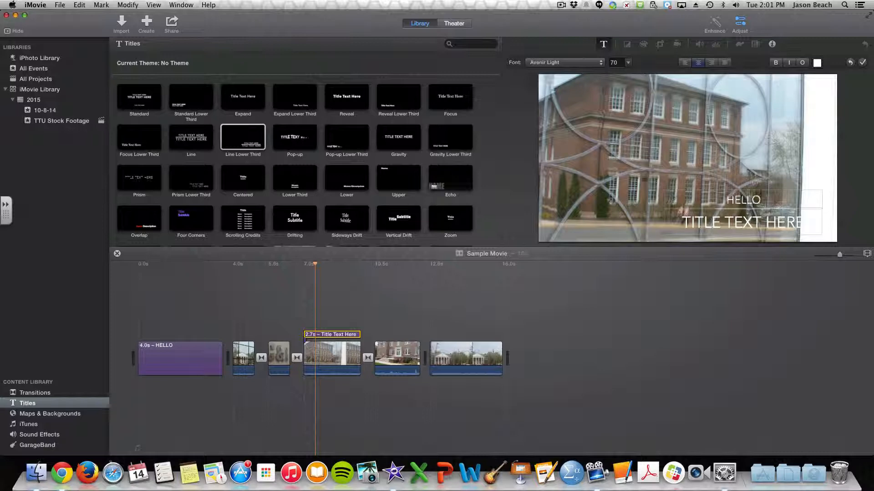
double_click(701, 222)
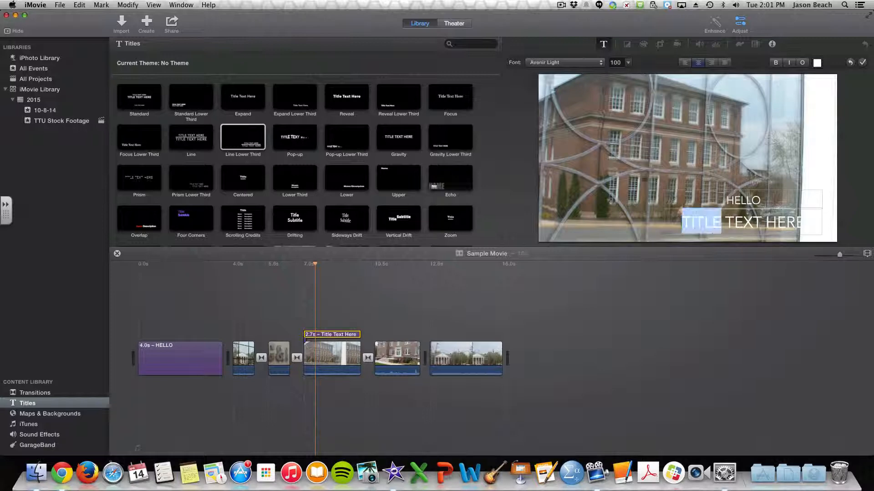
type("SAMPLE")
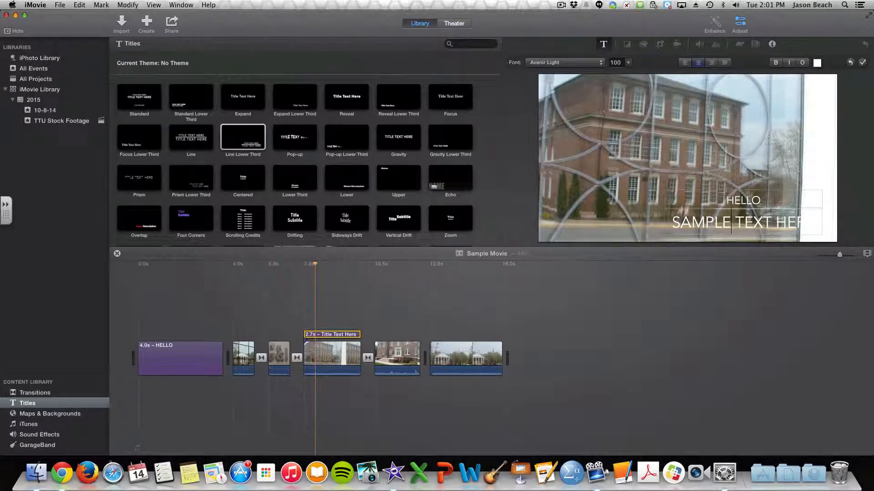
key("Return")
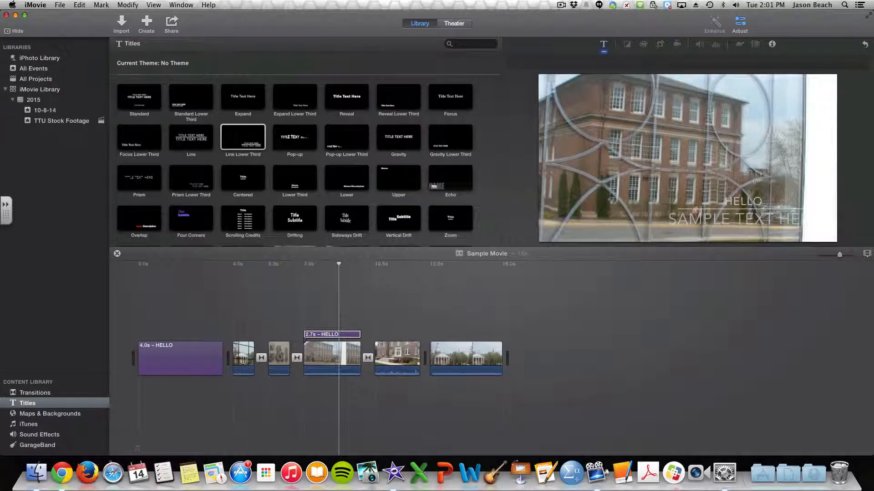
Set the duration of the Line Lower Third title to 1.7 seconds
left_click(772, 43)
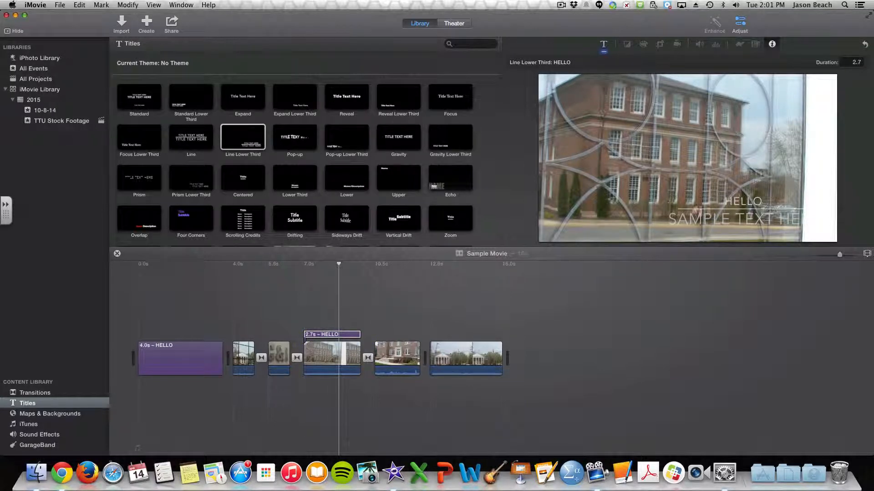
left_click(850, 62)
type("1")
key("Return")
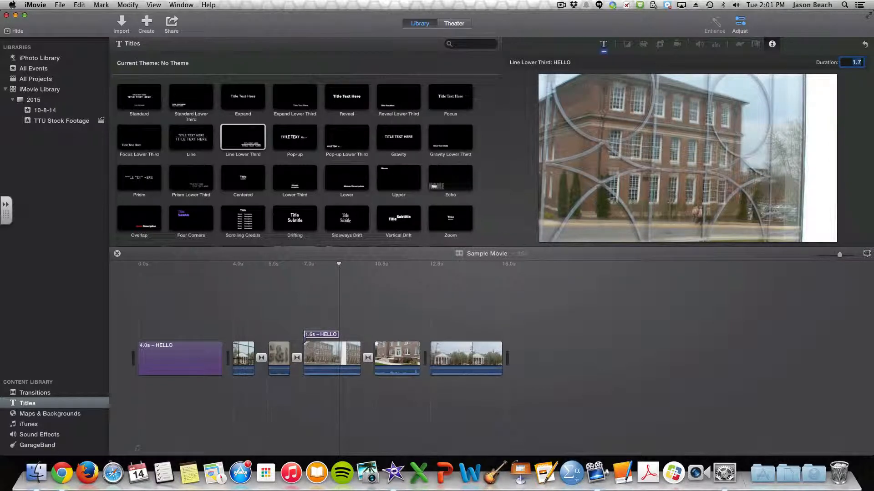
Play the third video clip from its start to preview the shortened lower-third title
left_click(317, 335)
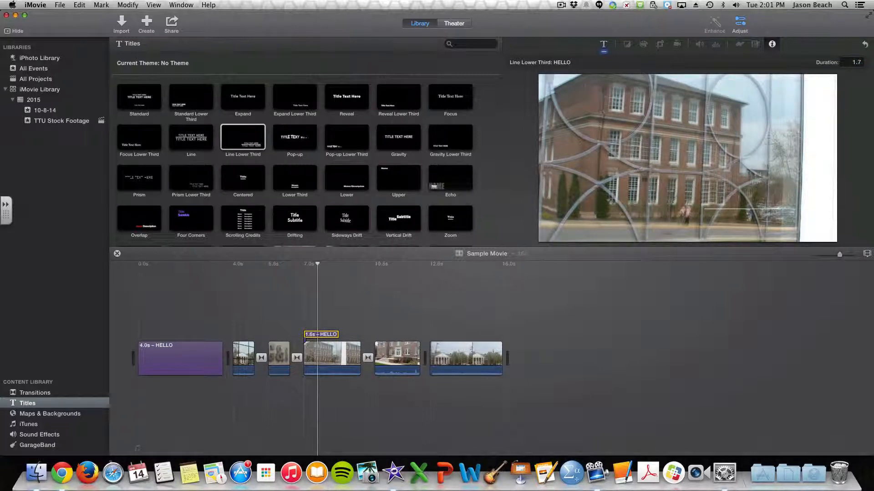
key("space")
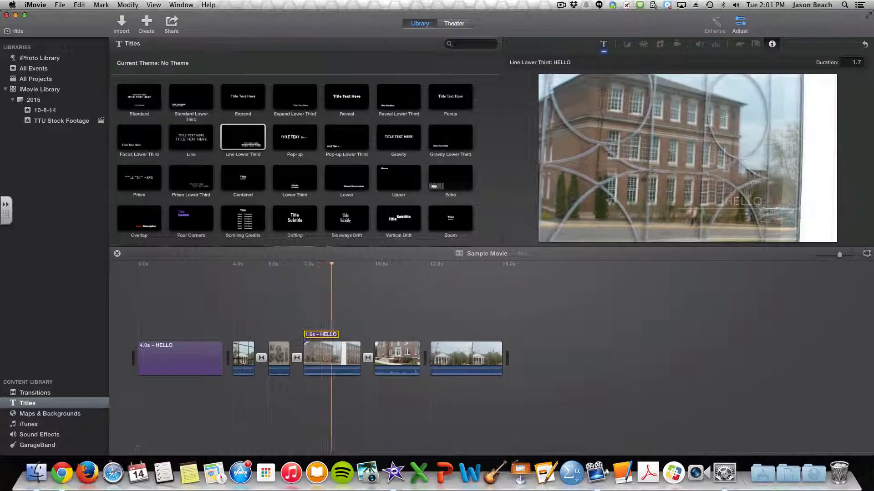
key("space")
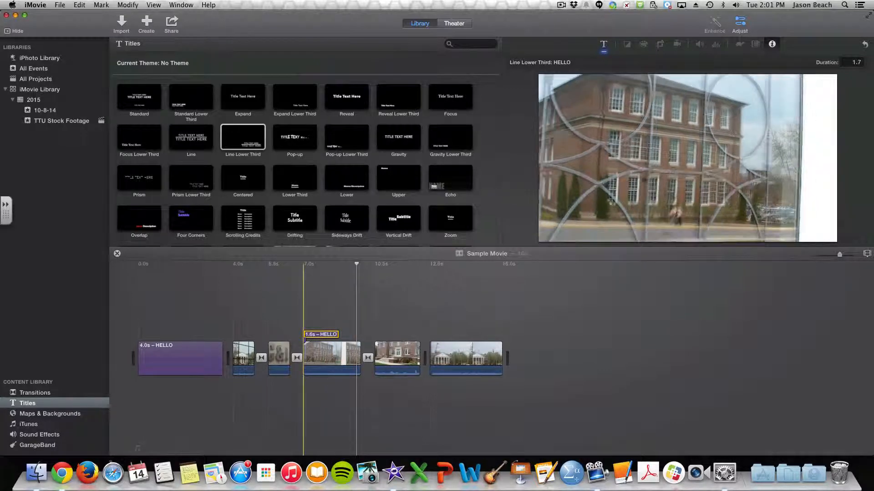
left_click(303, 314)
key("space")
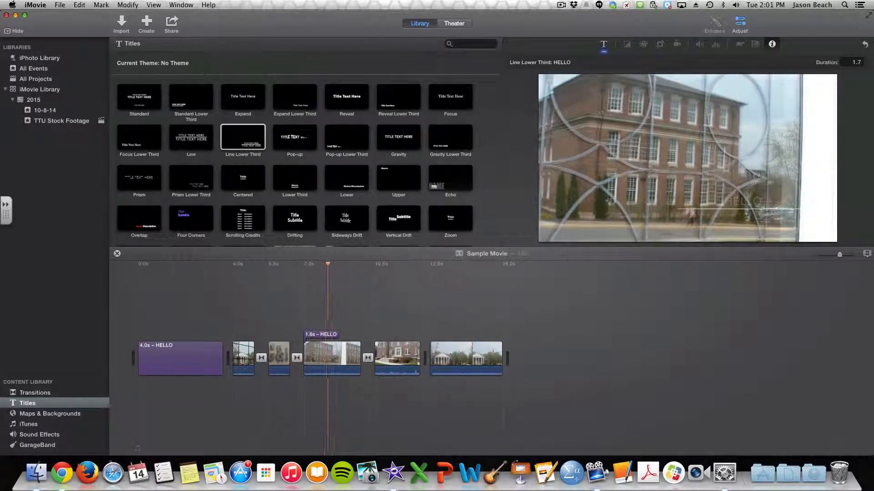
key("space")
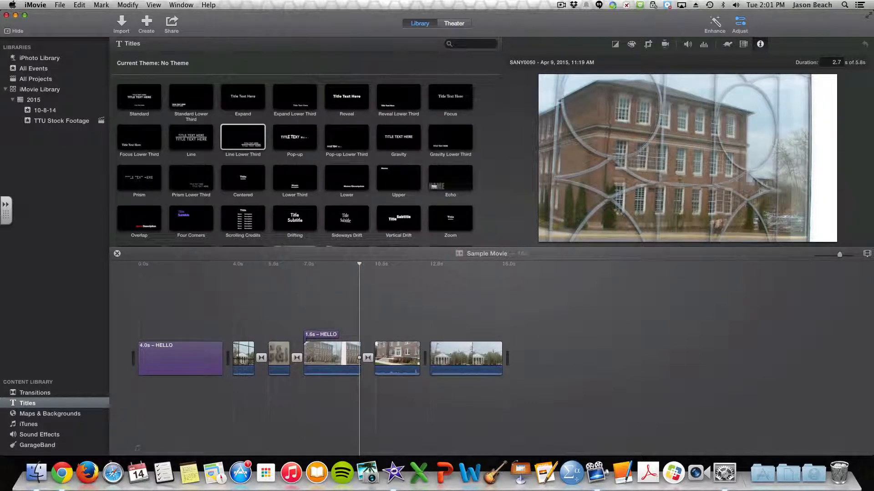
Replace the lower-third title above the third video clip with a Focus Lower Third title aligned to the clip's start
left_click(326, 334)
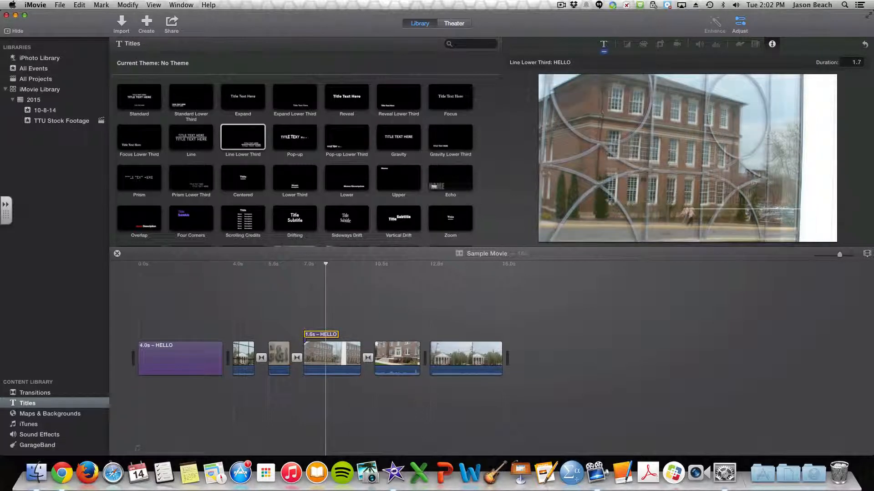
key("Delete")
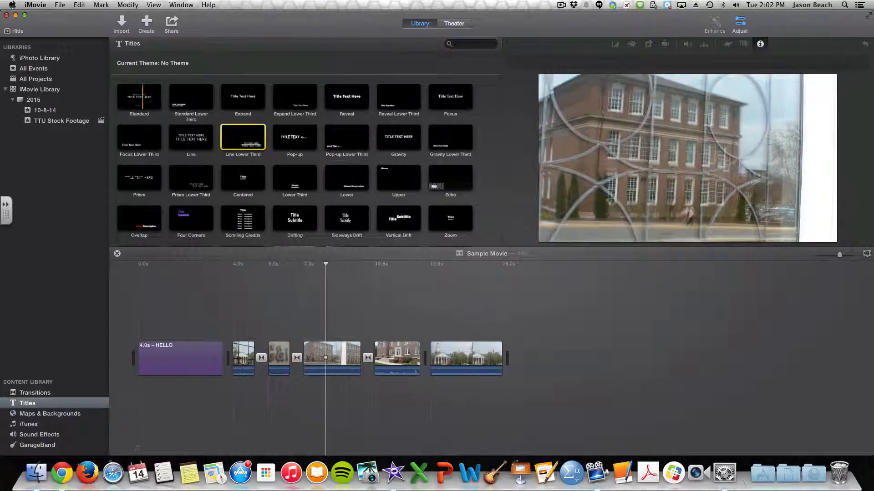
left_click(130, 137)
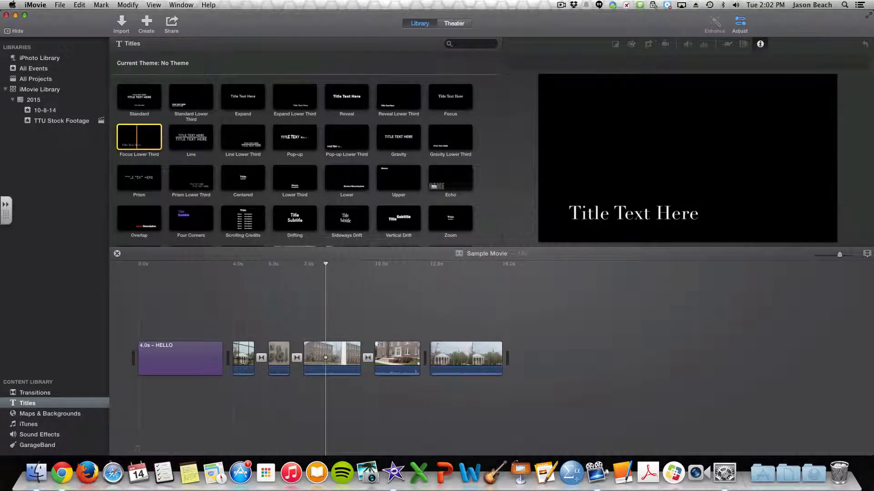
left_click_drag(131, 138, 309, 338)
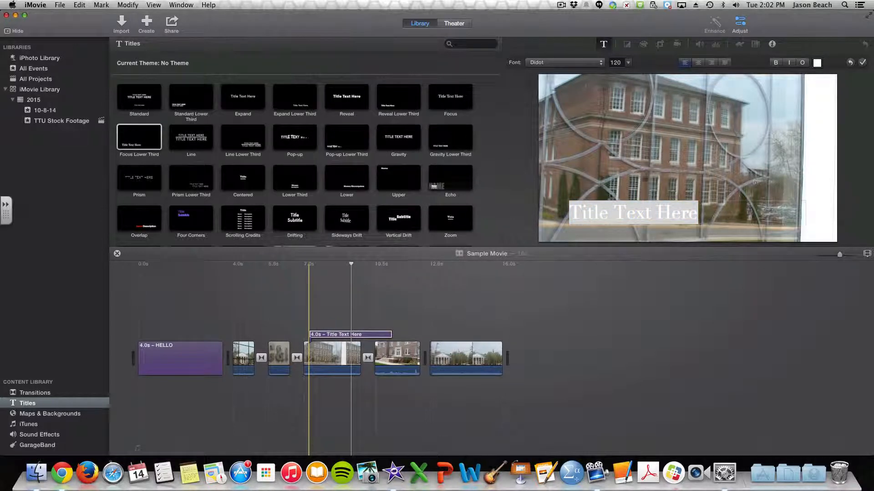
left_click_drag(314, 334, 308, 334)
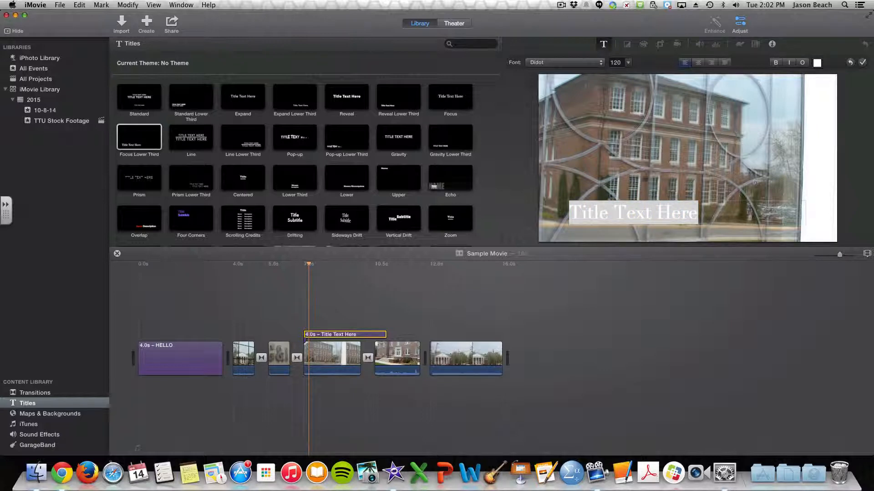
Change the Focus Lower Third title's text to "Hello World" and apply the edit
double_click(588, 212)
left_click_drag(614, 213, 569, 212)
type("Hello WOrl")
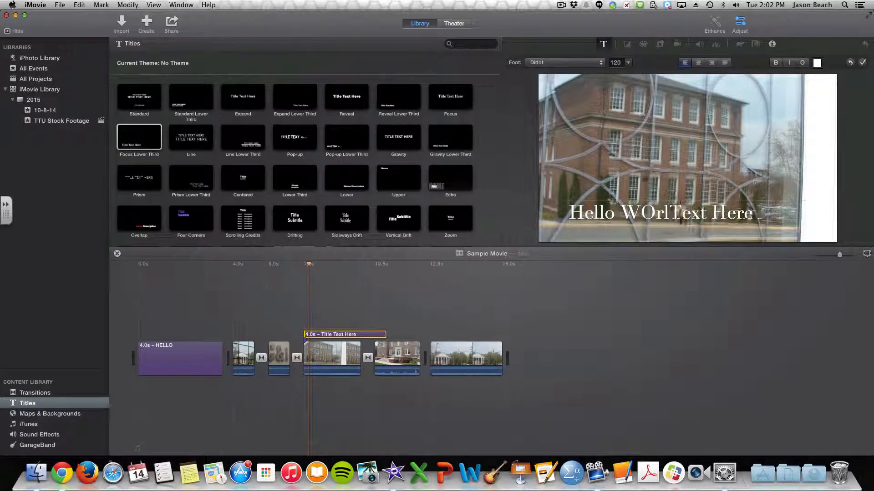
key("BackSpace")
key("BackSpace")
key("BackSpace")
type("orld")
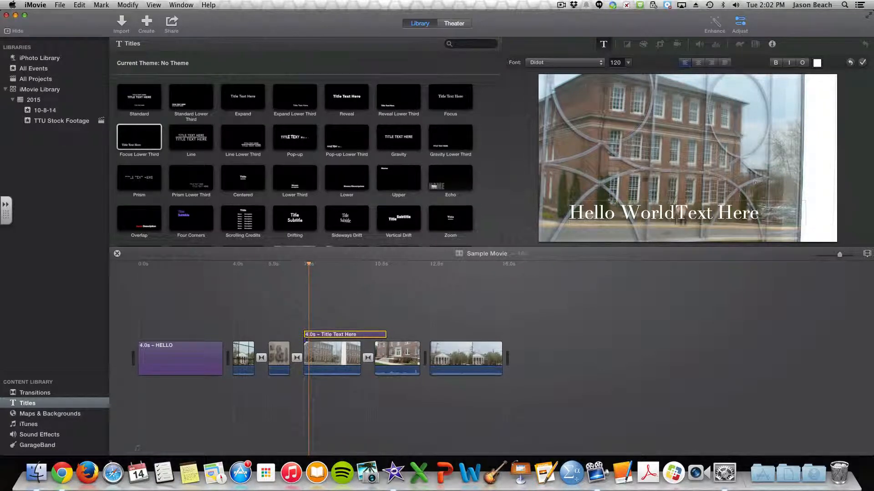
left_click(759, 213)
key("BackSpace")
key("BackSpace")
key("BackSpace")
key("BackSpace")
key("BackSpace")
key("BackSpace")
key("BackSpace")
key("BackSpace")
key("BackSpace")
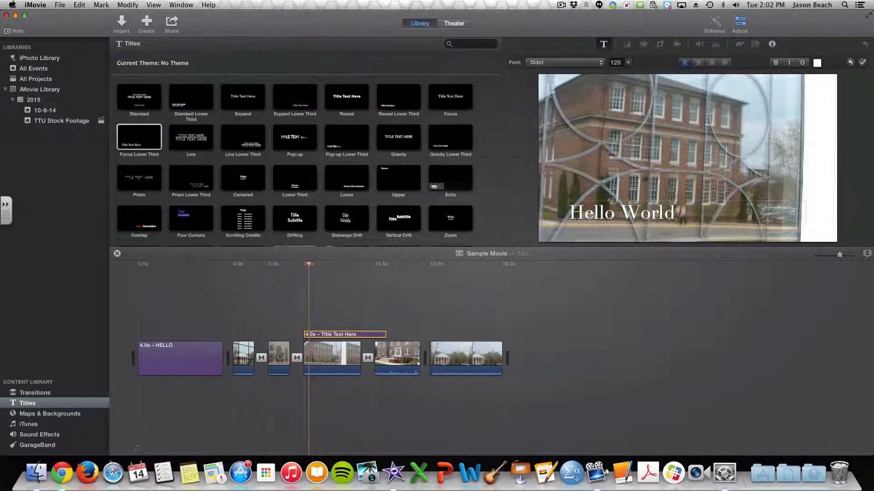
left_click(862, 62)
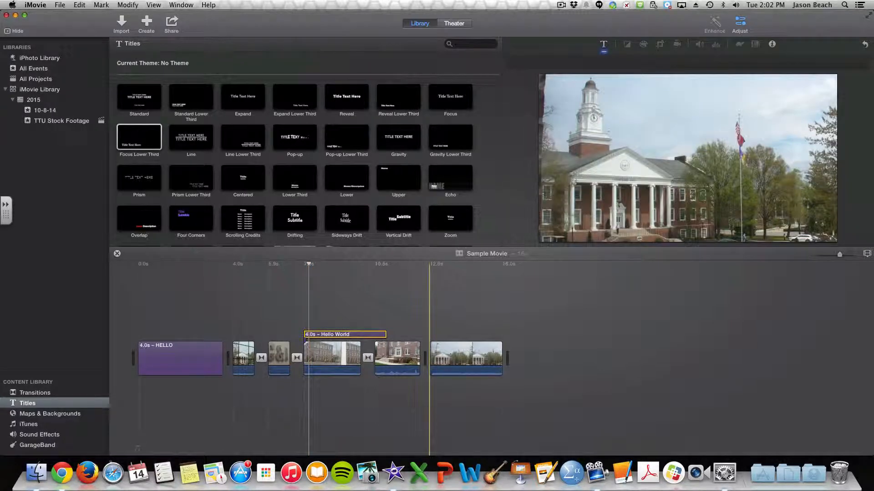
Set the duration of the Hello World title to 2.0 seconds
double_click(334, 334)
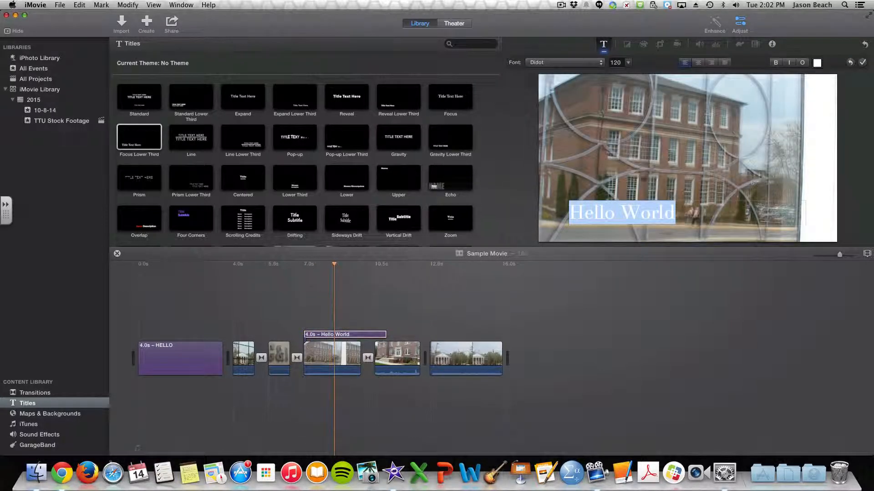
left_click(772, 44)
left_click(854, 62)
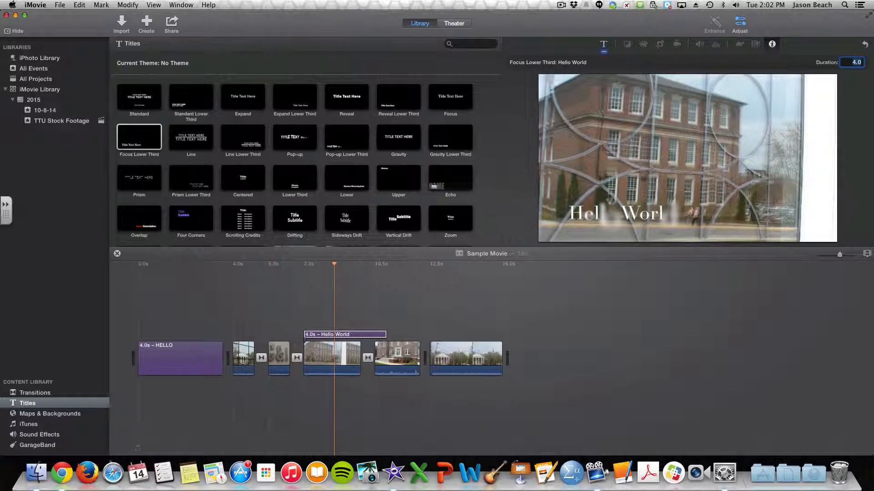
type("2")
type("2.0")
key("Return")
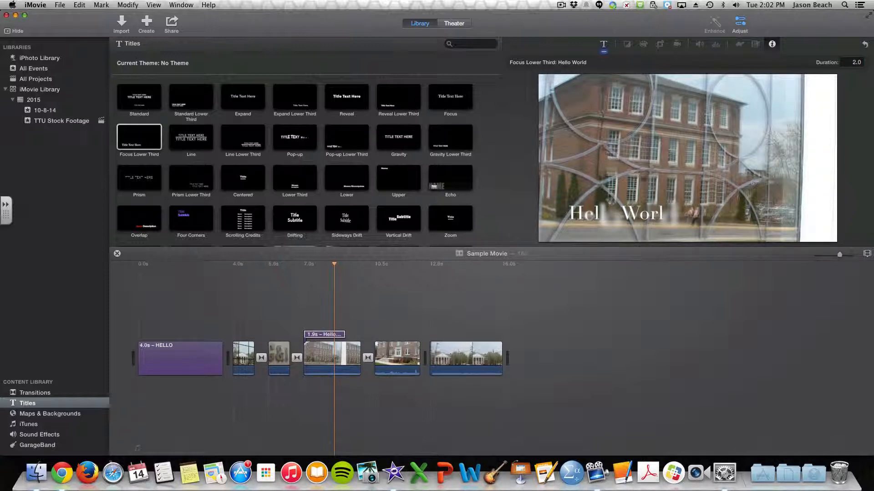
Play the third video clip from its start to preview the Hello World title, and select that title
left_click(303, 334)
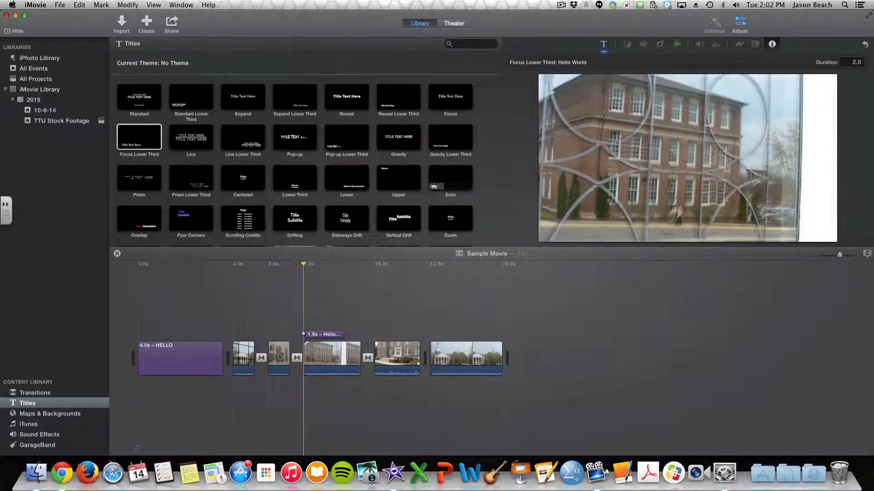
key("space")
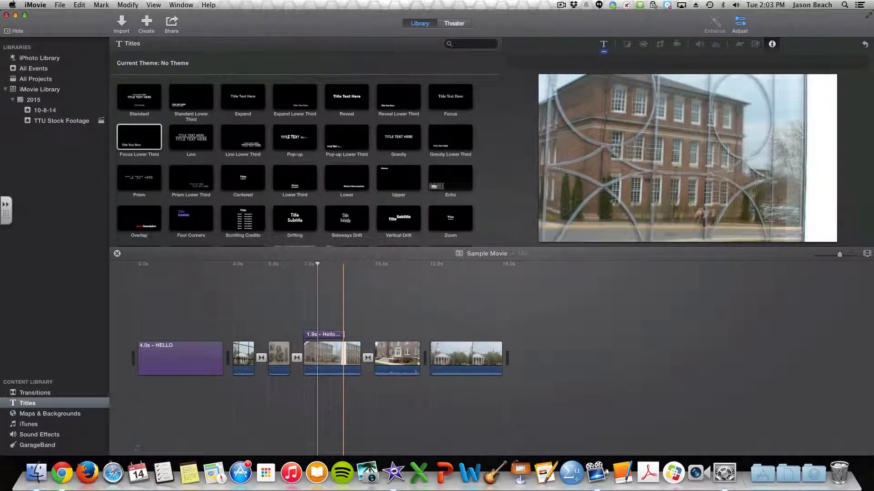
left_click(321, 335)
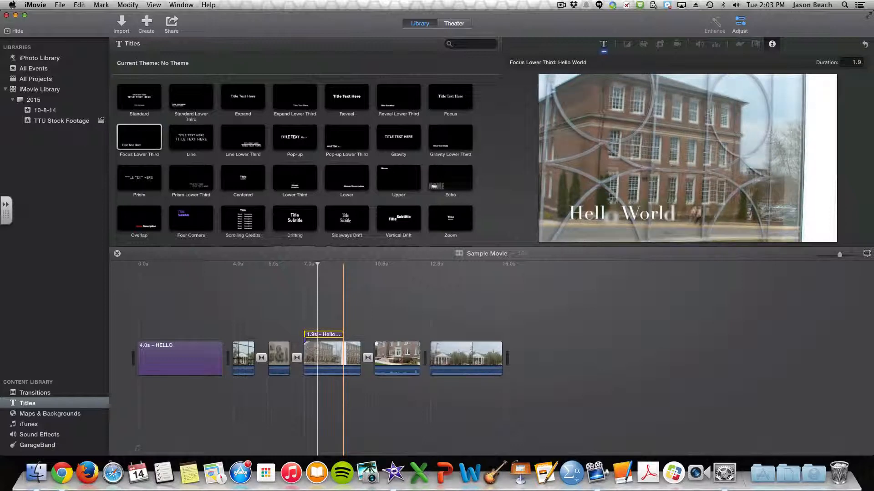